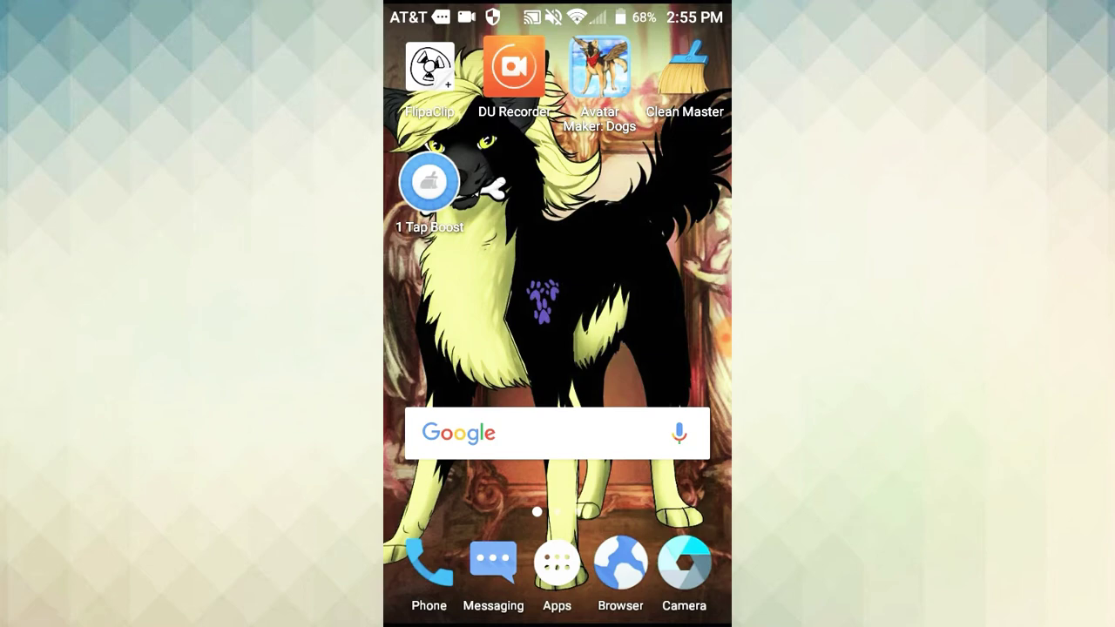
Step: Launch FlipaClip and scroll through saved projects such as Epoch meme and SMILE :)
left_click(430, 74)
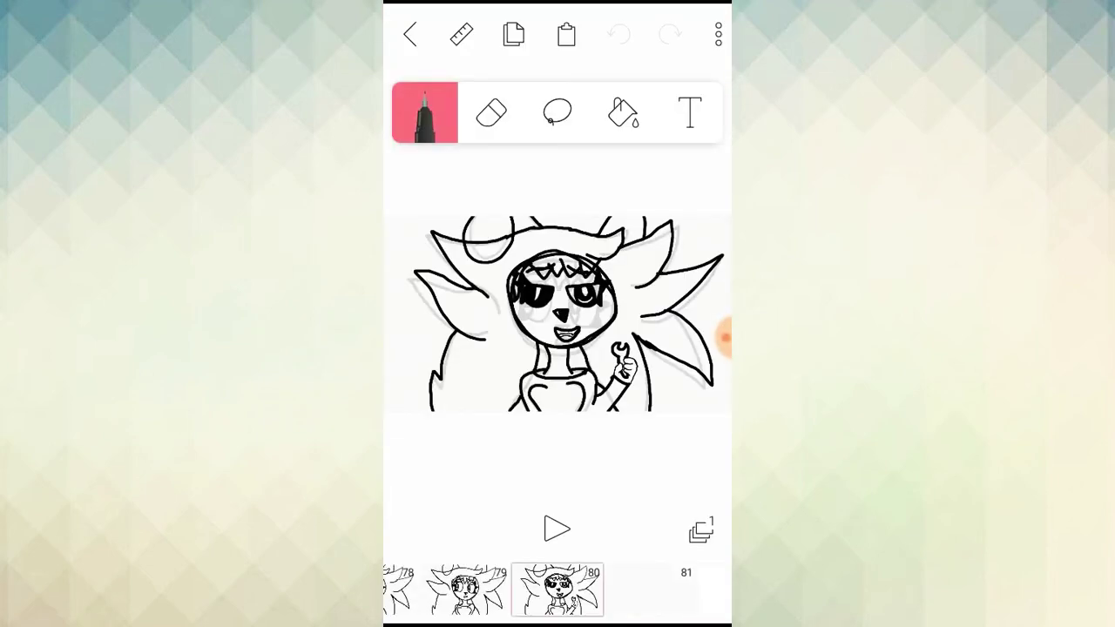
scroll(558, 590, "left", 5)
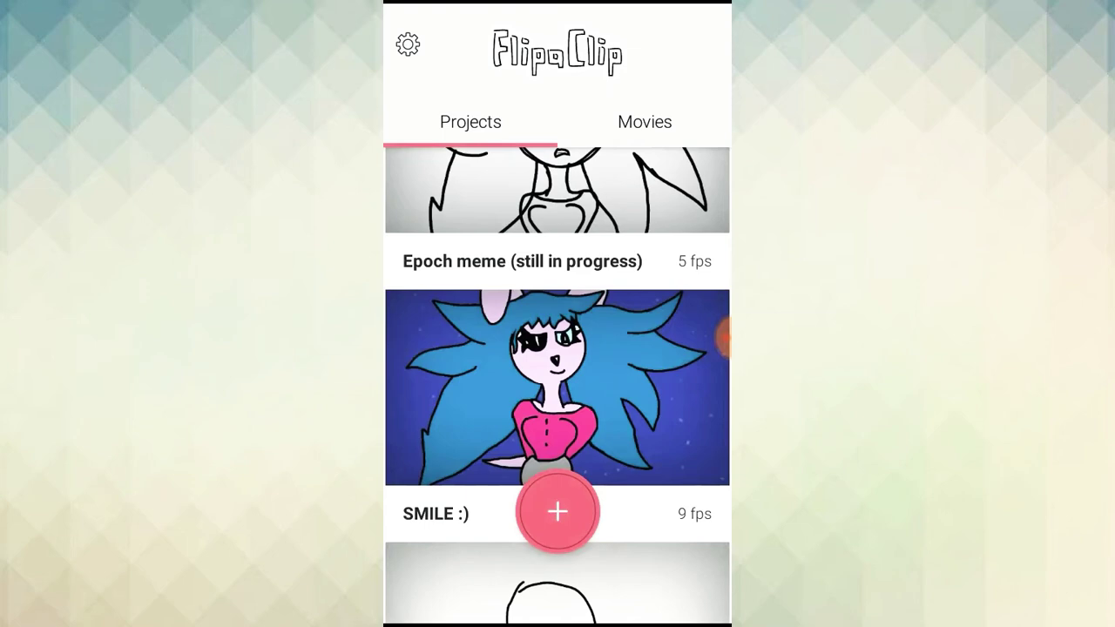
scroll(724, 337, "up", 2)
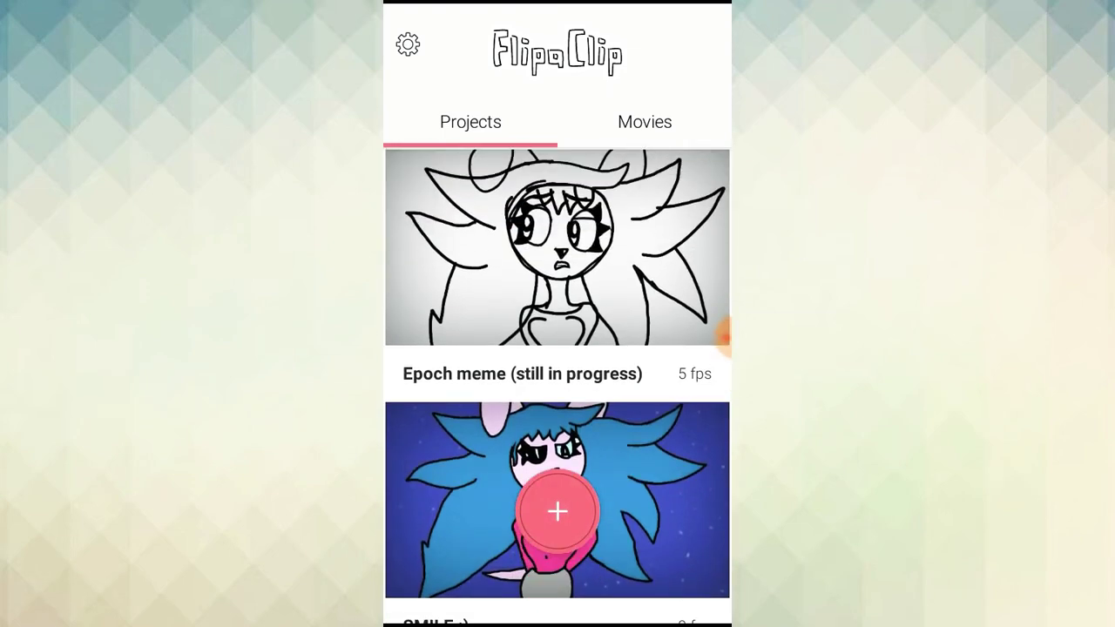
scroll(723, 336, "down", 5)
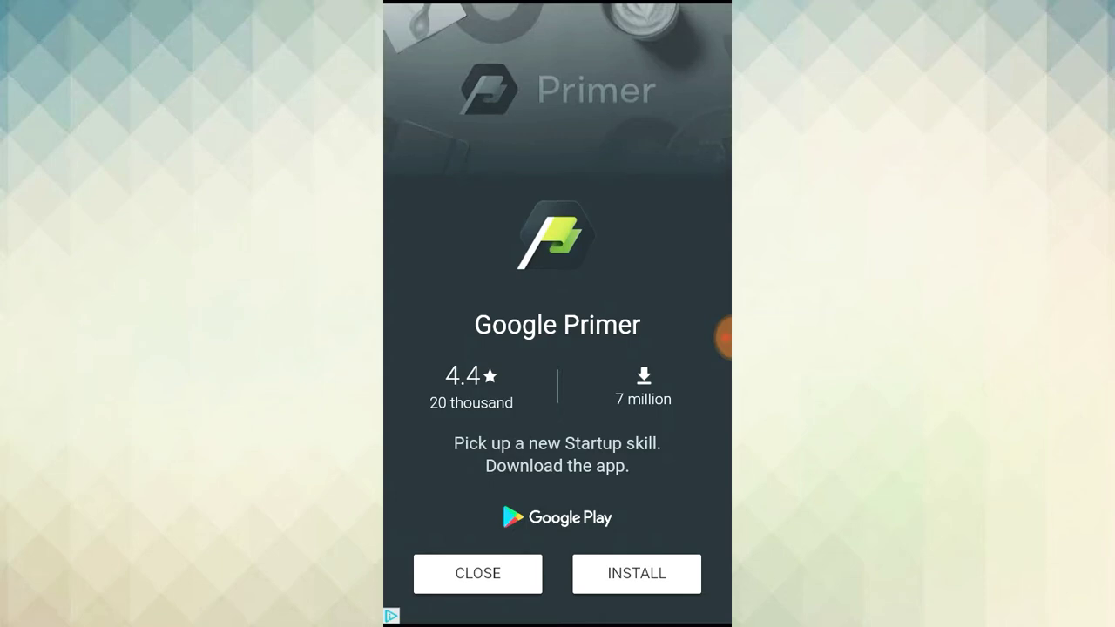
Step: Dismiss the Google Primer ad and open the hand-drawn circle project
key("Escape")
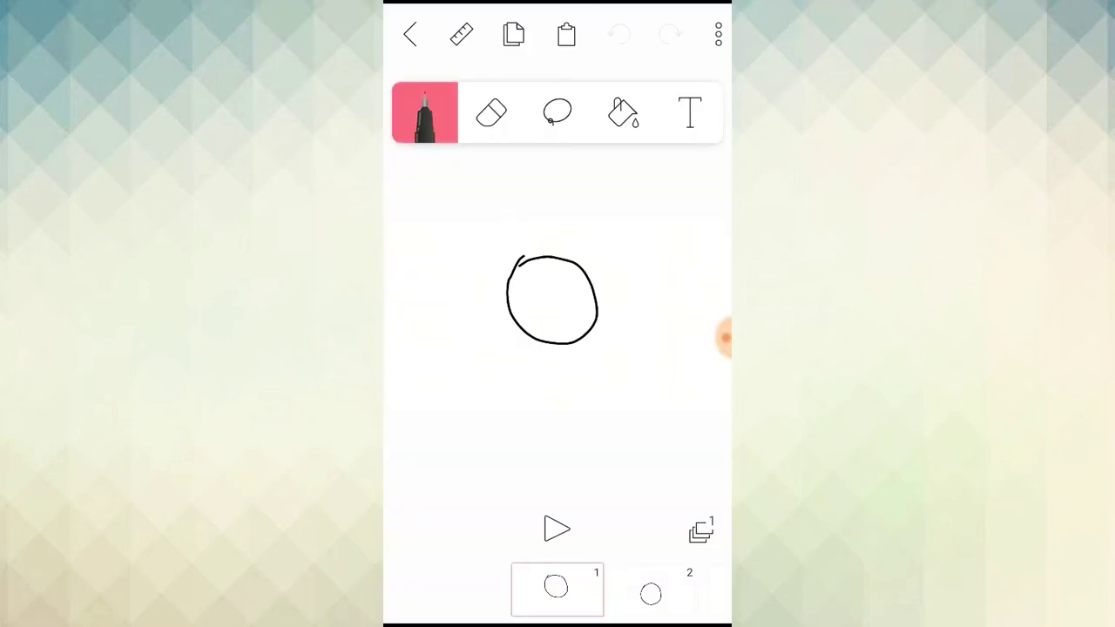
left_click(724, 338)
Step: Play the circle animation until it becomes the smiling stick figure, then stop playback
left_click(557, 529)
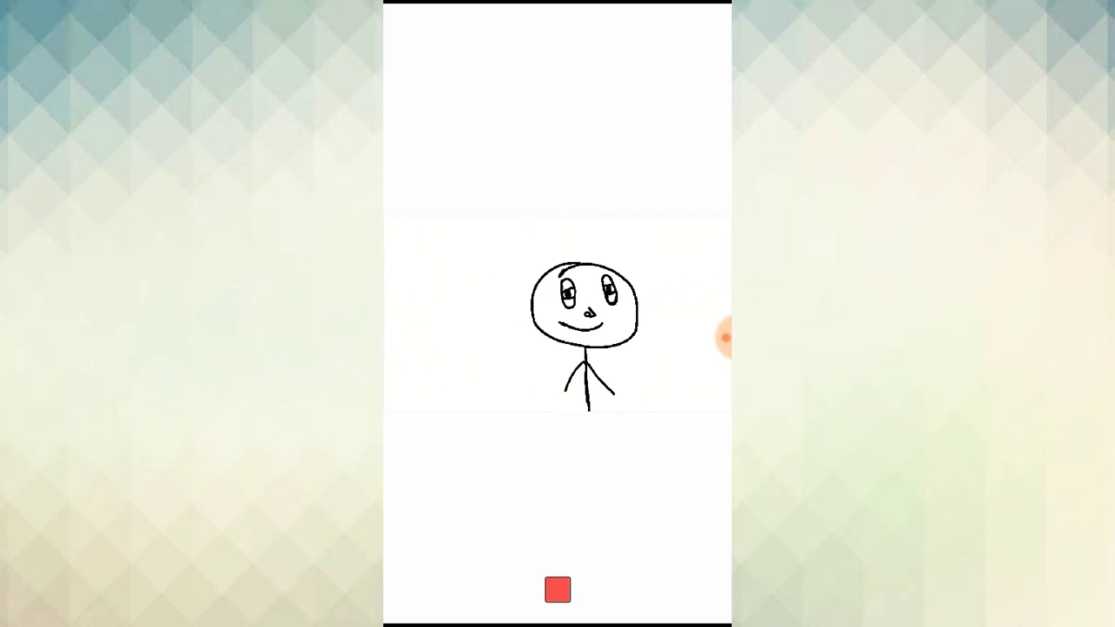
left_click(558, 590)
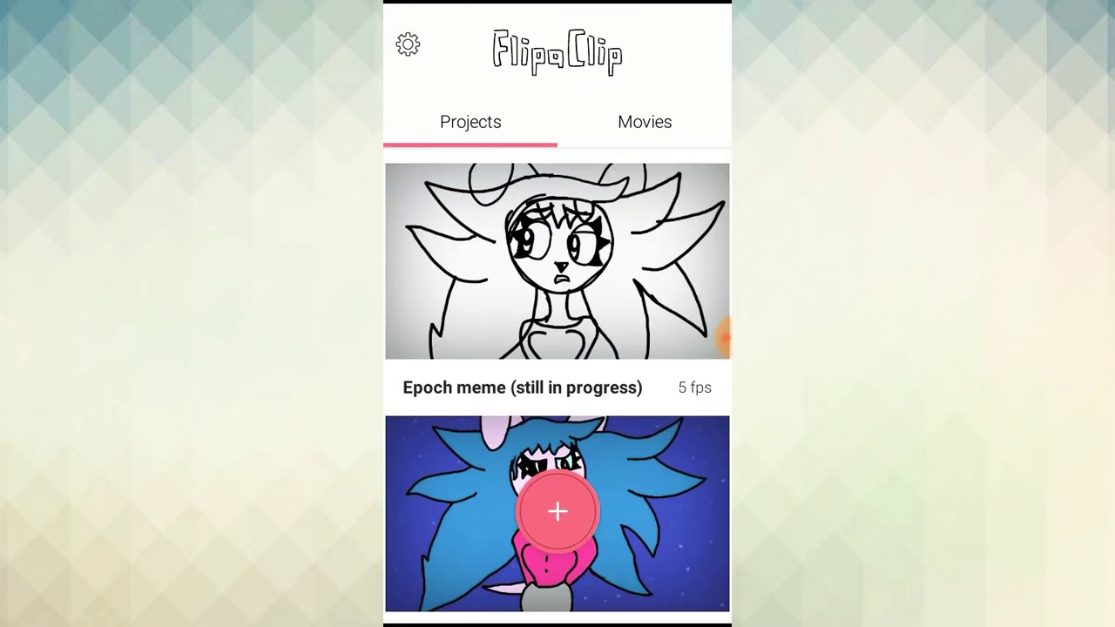
scroll(558, 383, "up", 2)
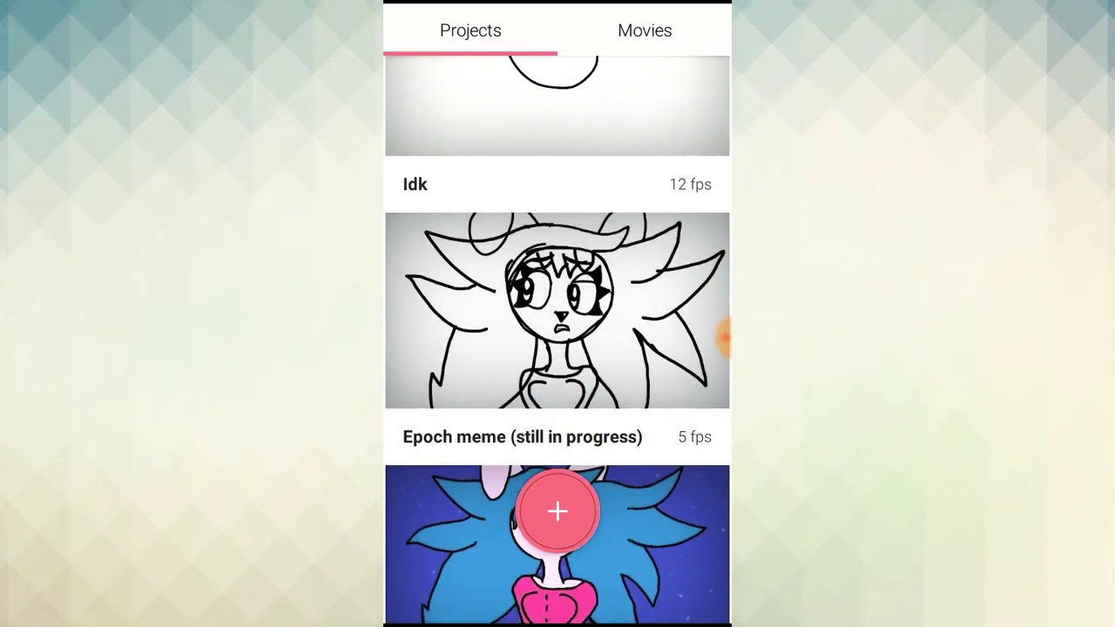
scroll(723, 337, "down", 3)
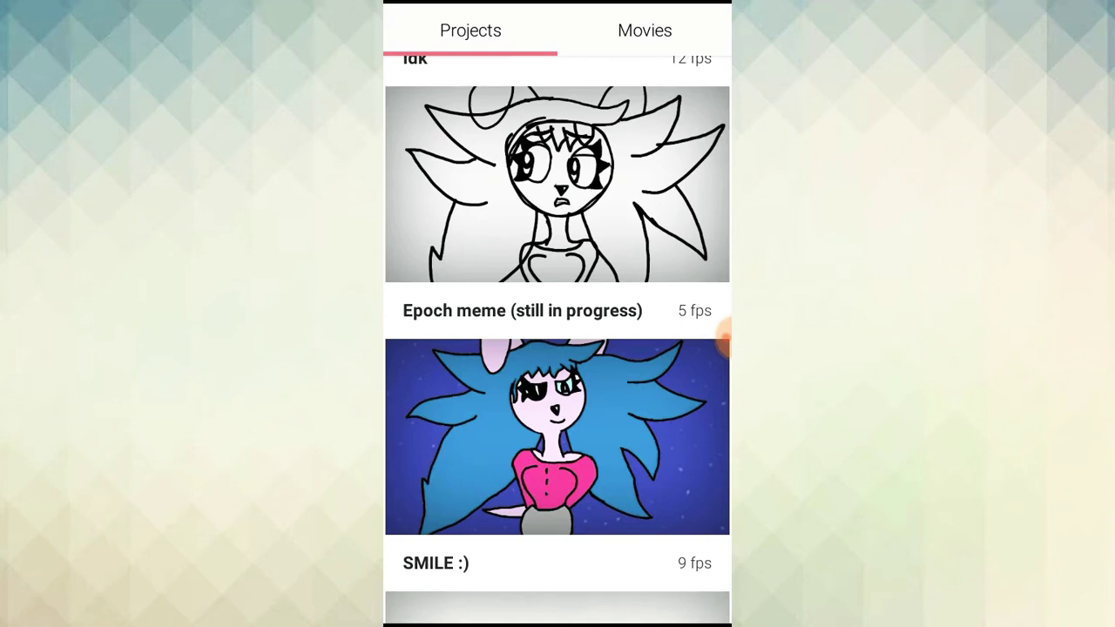
left_click(645, 30)
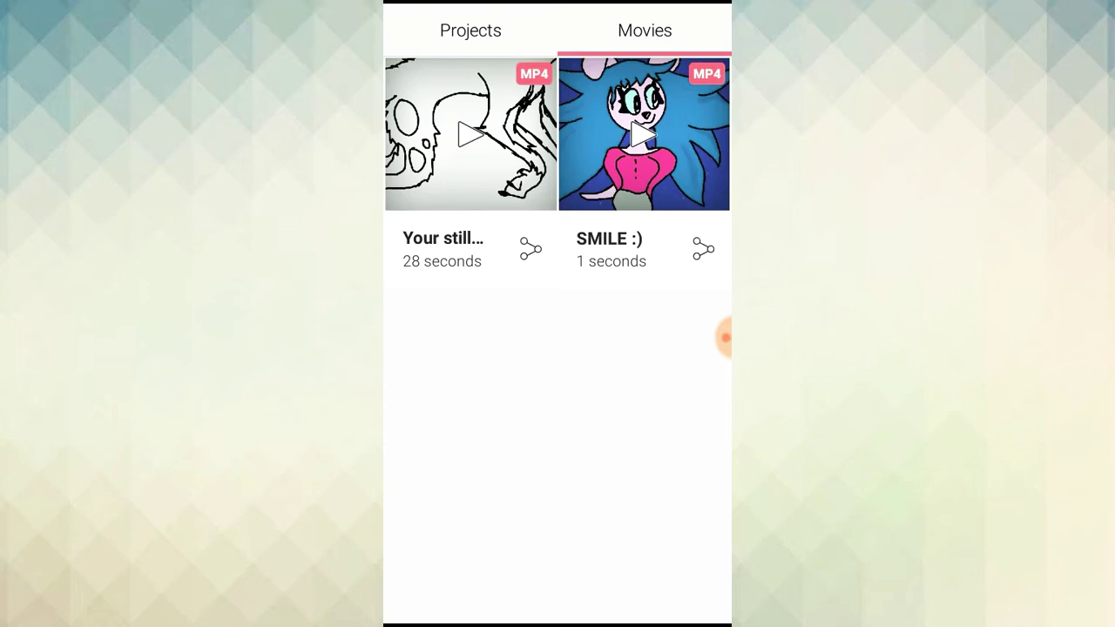
left_click(471, 134)
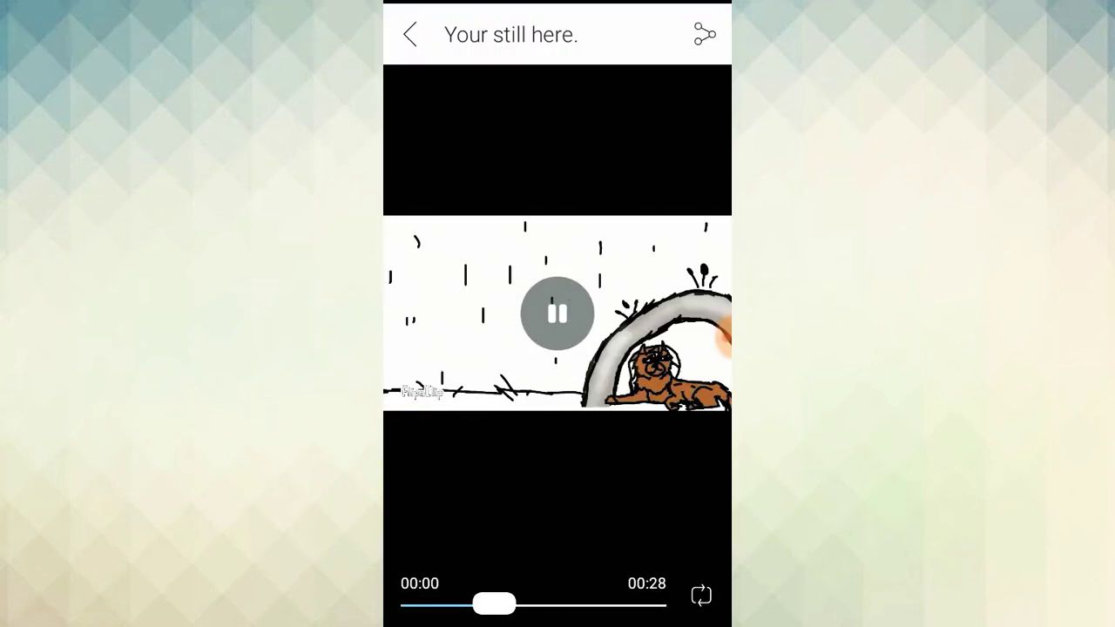
left_click(411, 34)
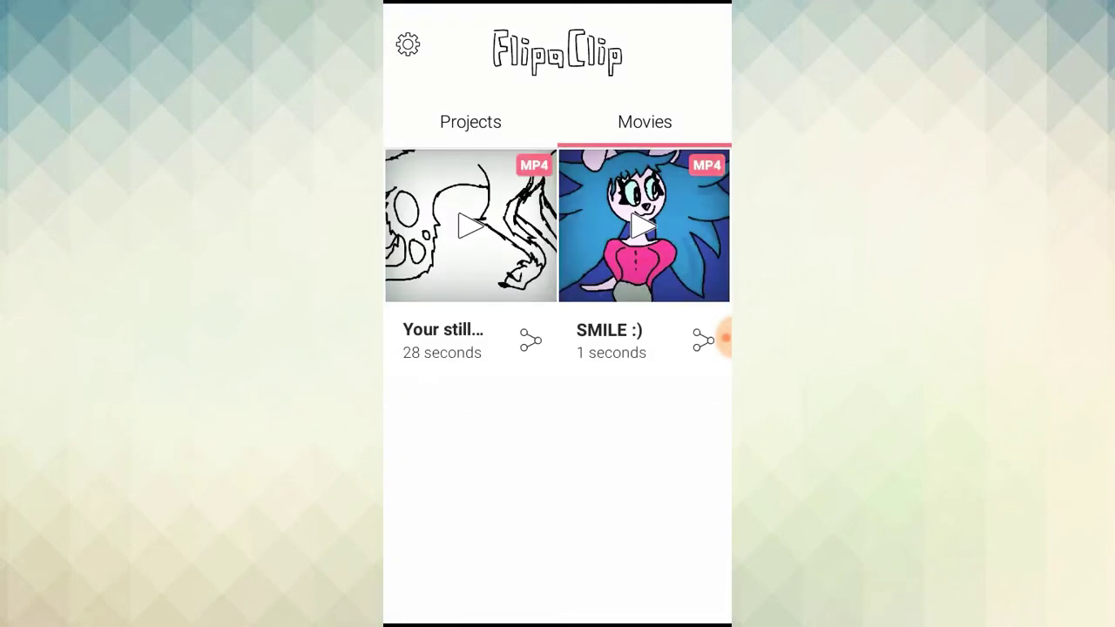
left_click(470, 122)
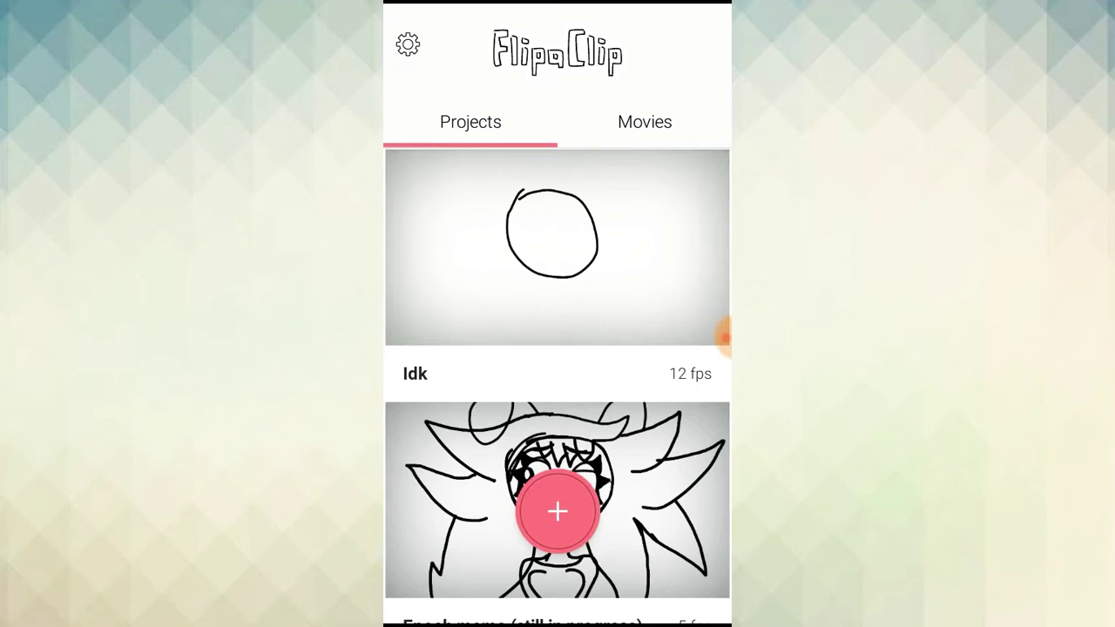
Step: Open Epoch meme (still in progress), add blank frame 81 after frame 80, and exit to Projects
scroll(558, 348, "down", 5)
left_click(557, 226)
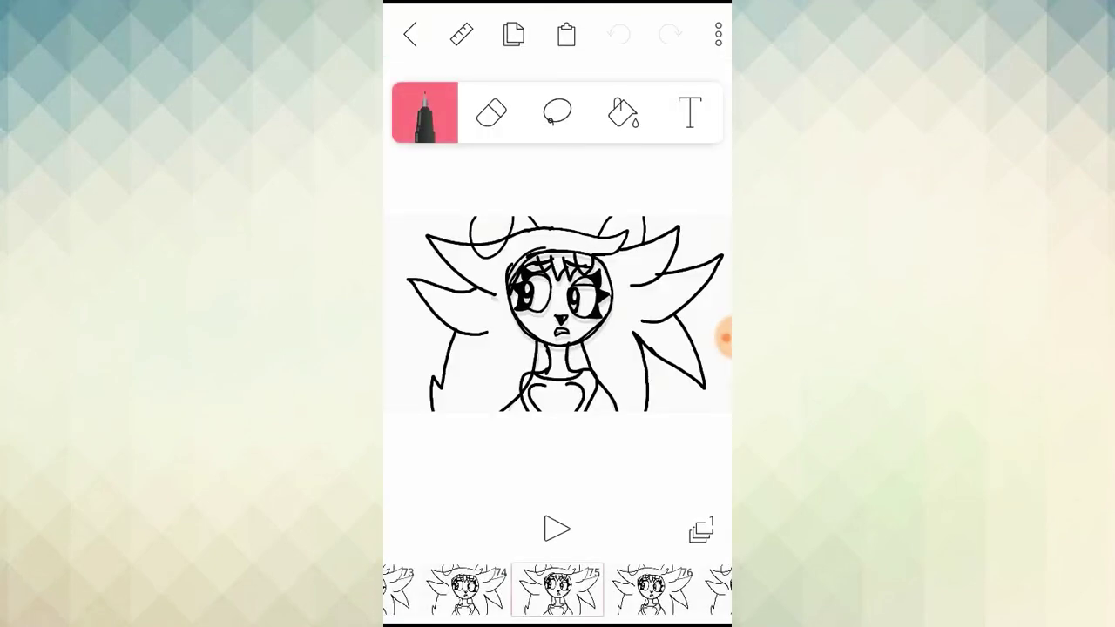
mouse_move(723, 338)
left_mouse_down()
mouse_move(665, 431)
mouse_move(708, 449)
left_mouse_up()
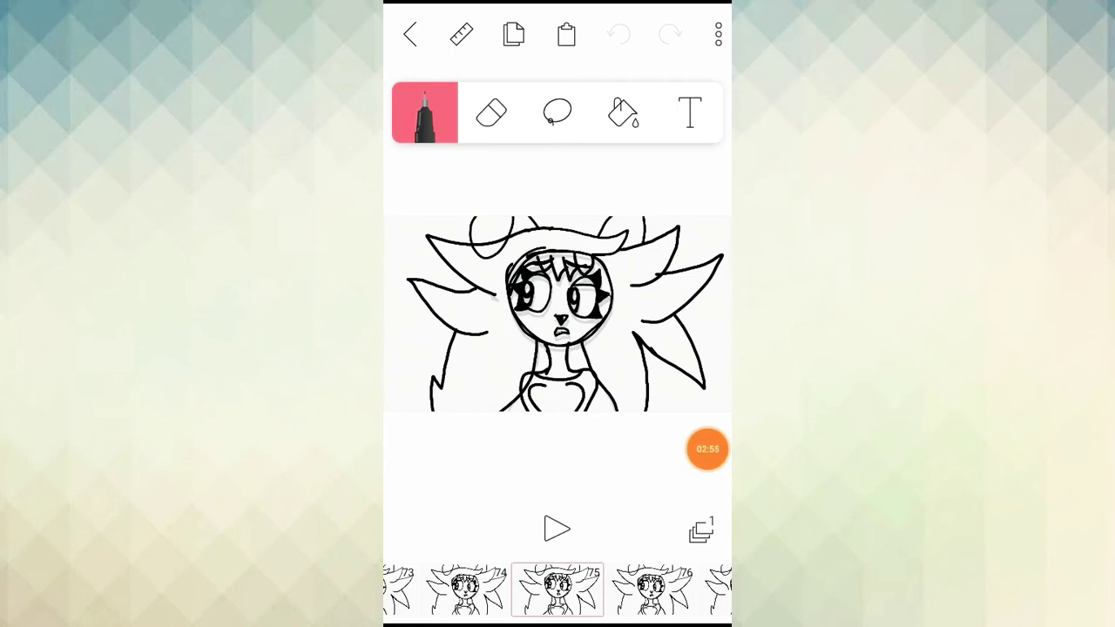
left_click(558, 590)
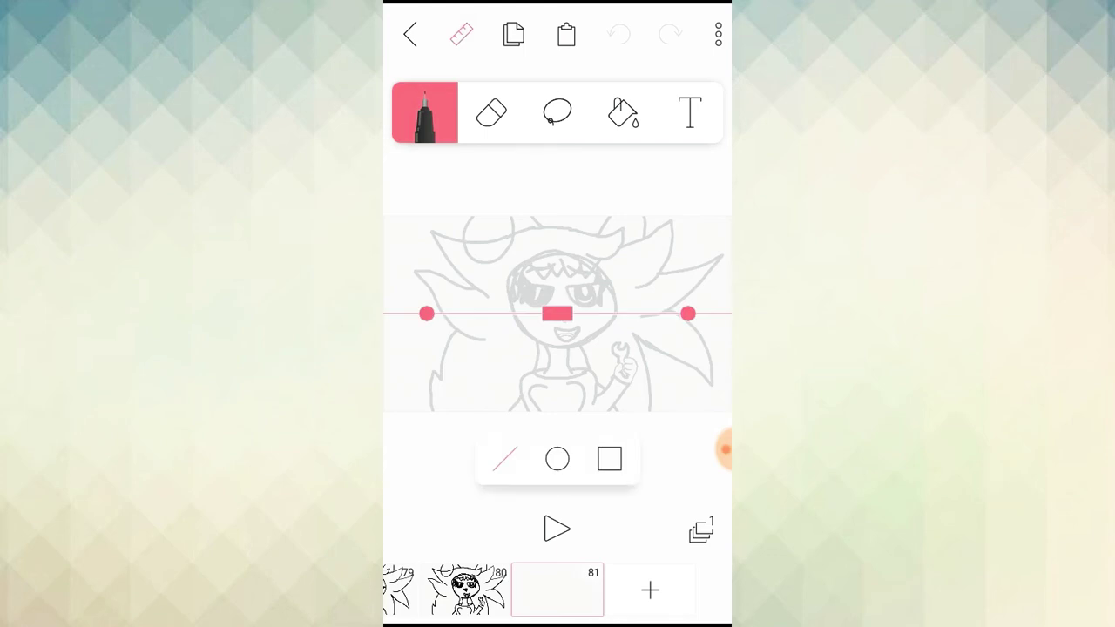
left_click(411, 34)
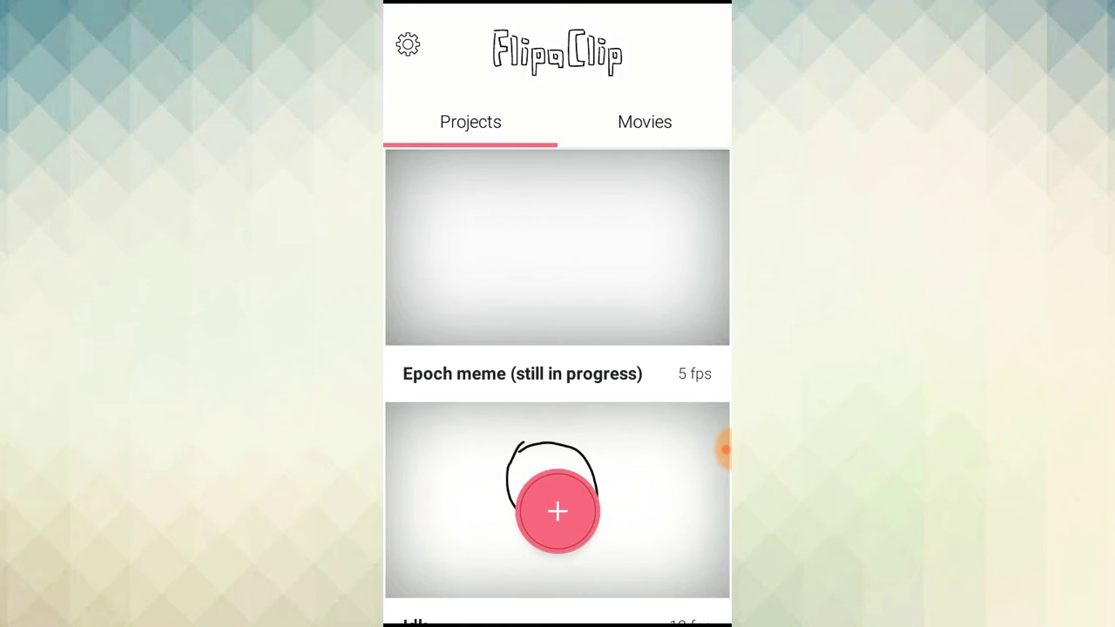
Step: Scroll the FlipaClip Projects list, then leave FlipaClip for the phone's home screen
scroll(558, 383, "down", 5)
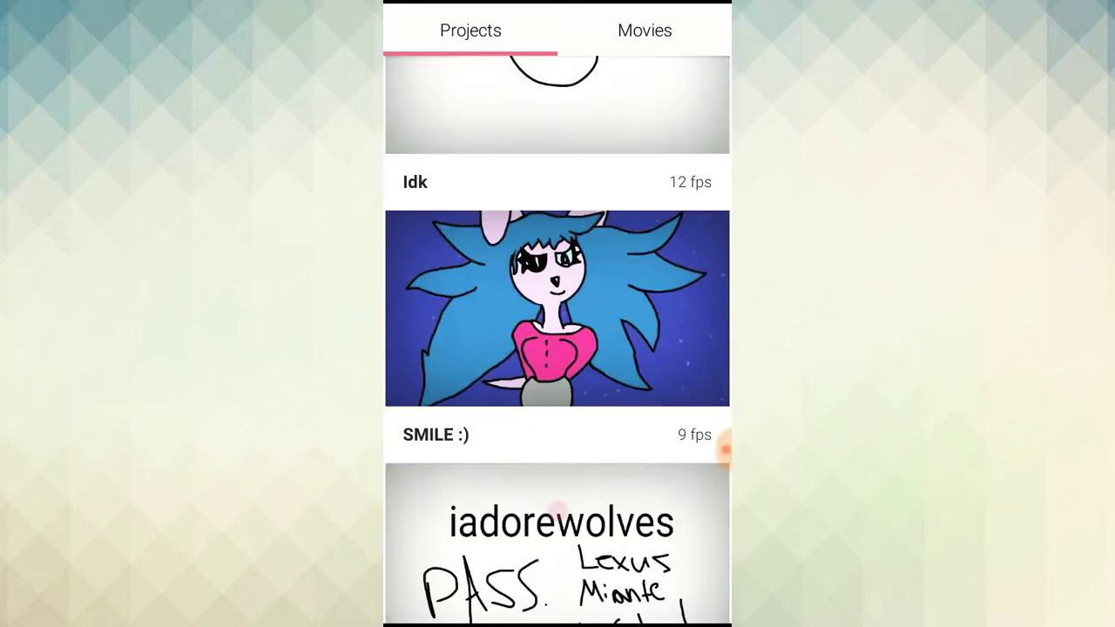
scroll(558, 383, "up", 6)
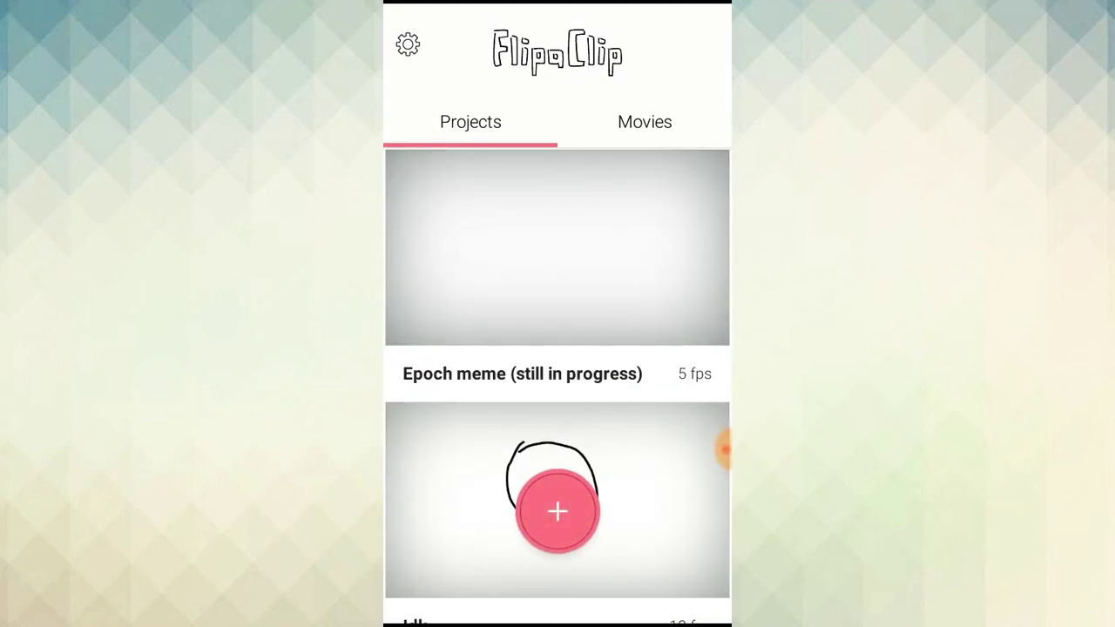
key("Home")
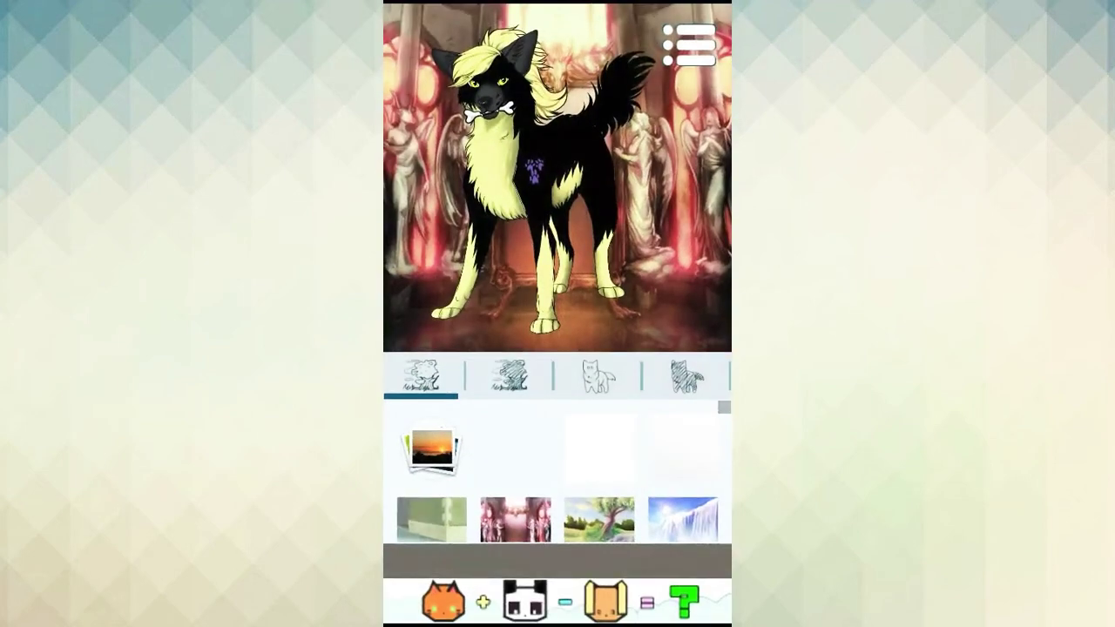
Step: Try the brick city and dark snowy forest backgrounds, settling on the snowy pine scene
scroll(563, 473, "down", 5)
left_click(599, 415)
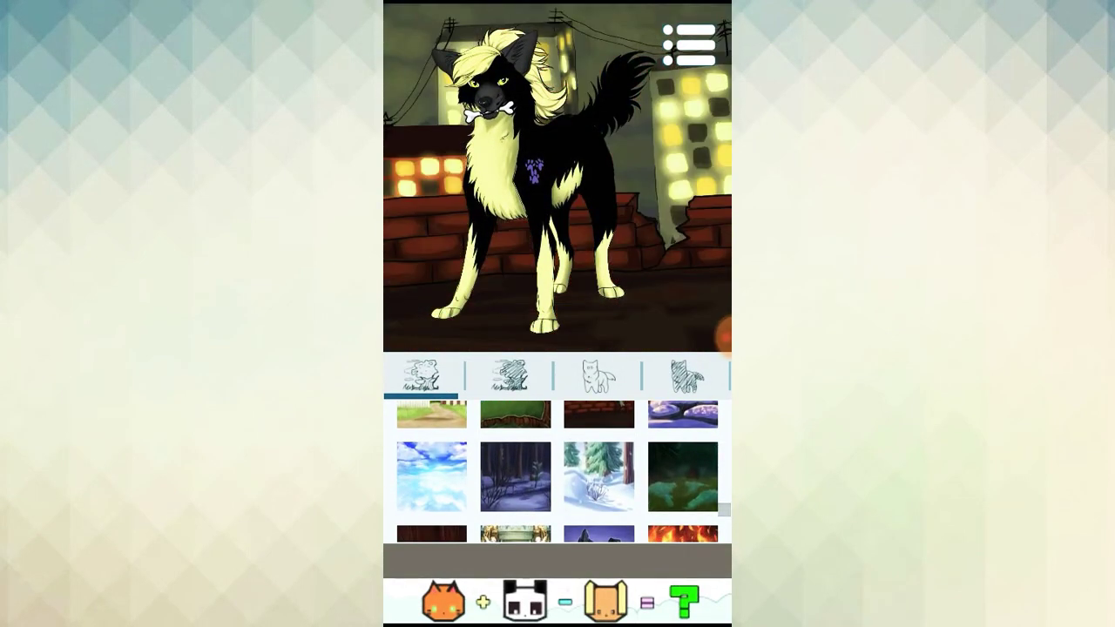
left_click(599, 476)
left_click(516, 476)
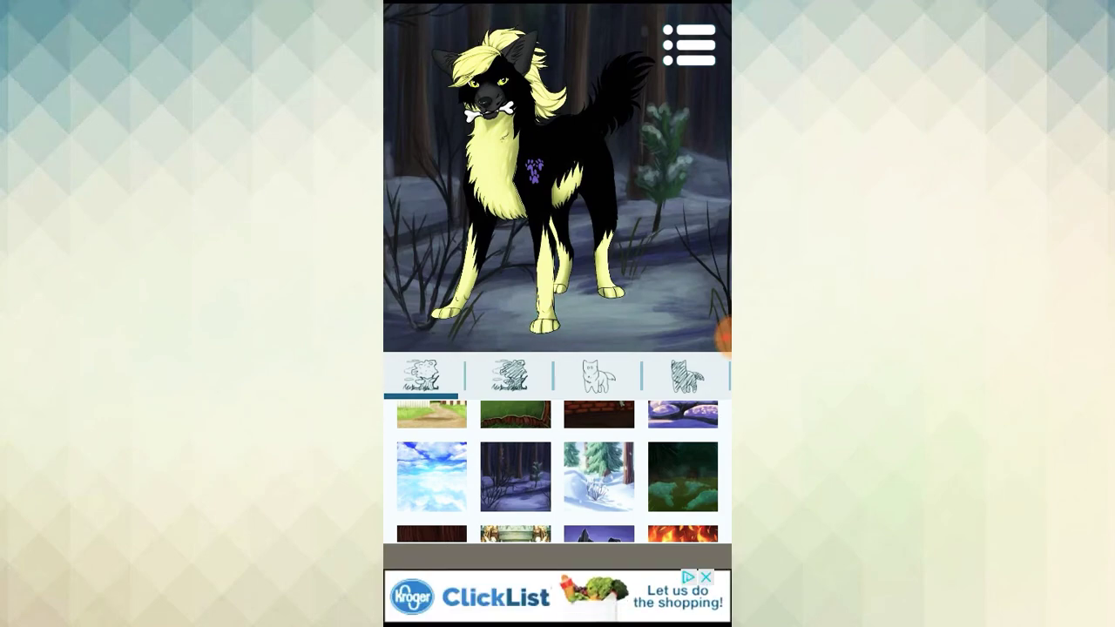
left_click(599, 477)
scroll(558, 473, "down", 2)
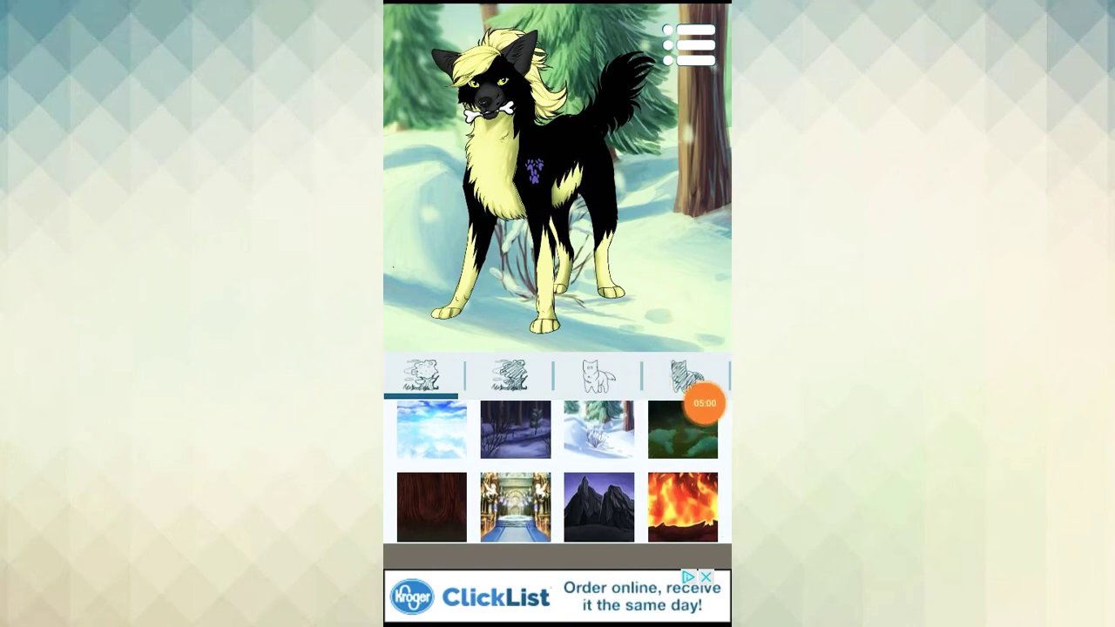
left_click_drag(704, 402, 708, 271)
scroll(558, 473, "down", 1)
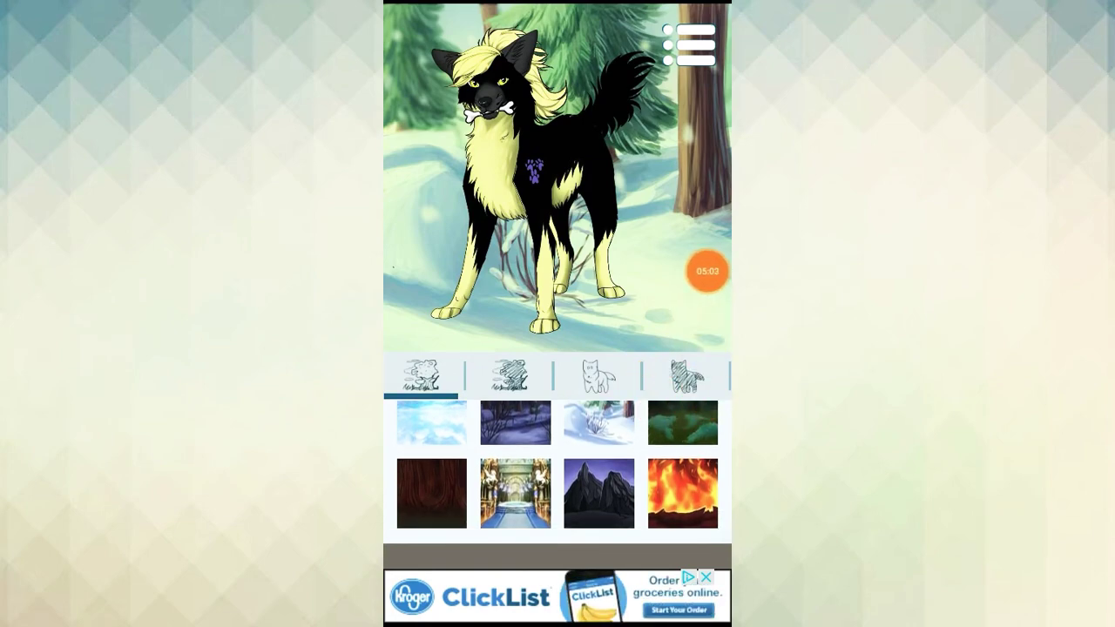
scroll(558, 473, "up", 4)
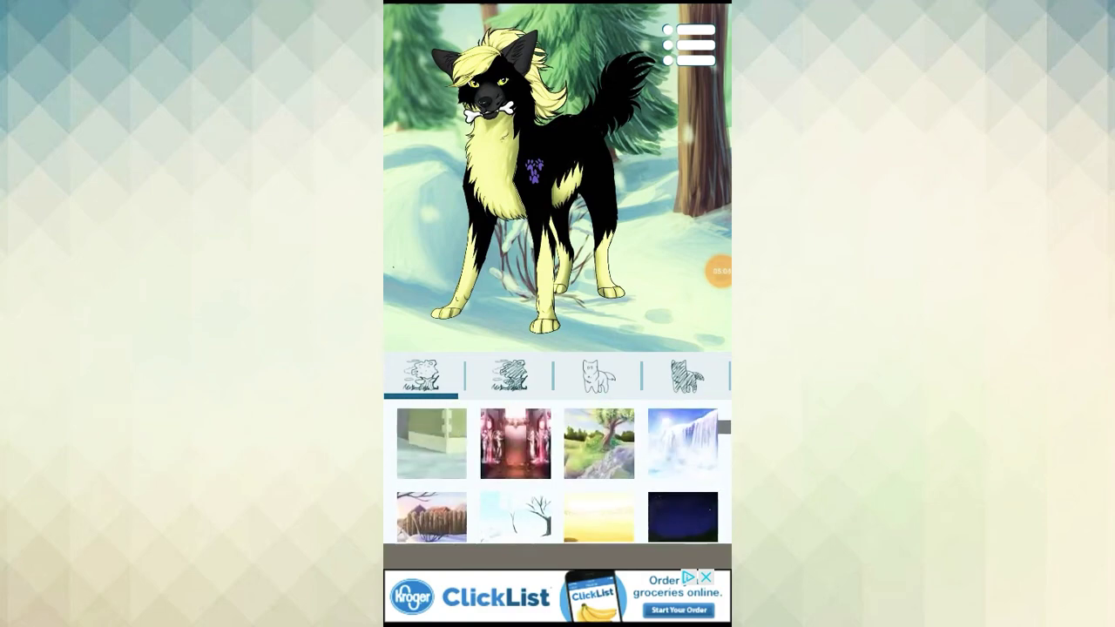
Step: Browse the tail, markings colour and eye shape options, then show the avatar options menu
left_click(598, 376)
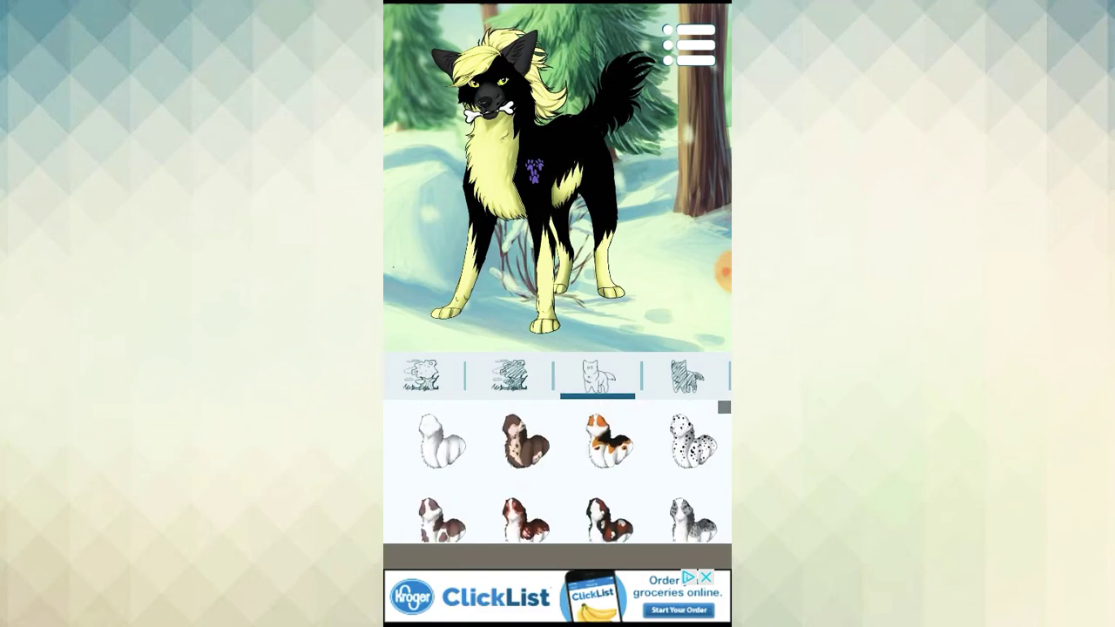
left_click(687, 376)
left_click_drag(680, 376, 610, 376)
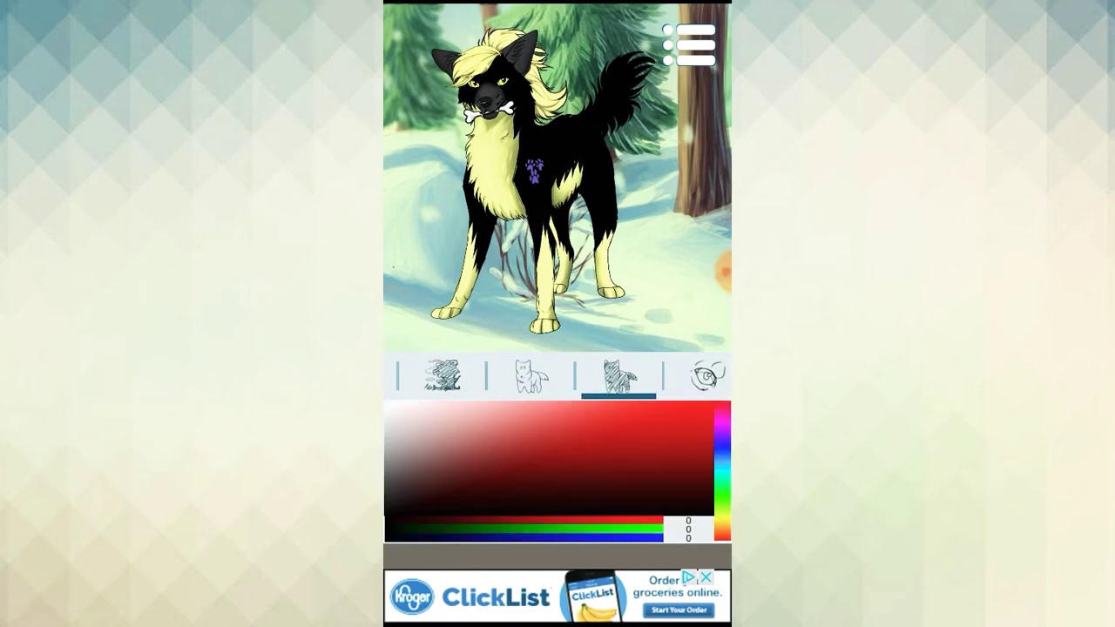
left_click(630, 375)
scroll(558, 471, "down", 5)
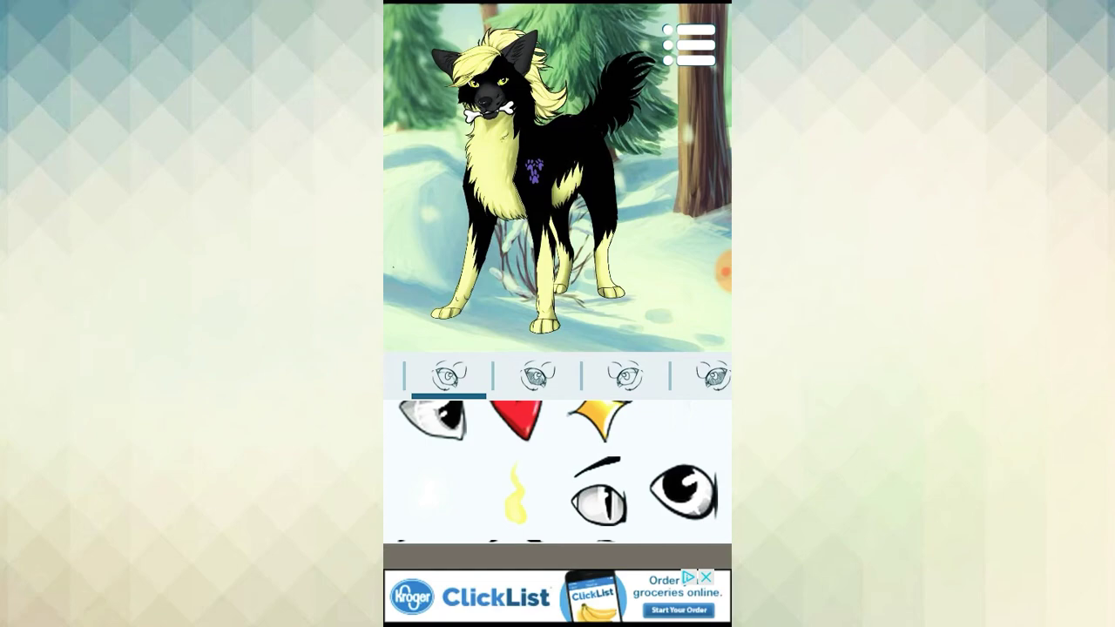
left_click(690, 44)
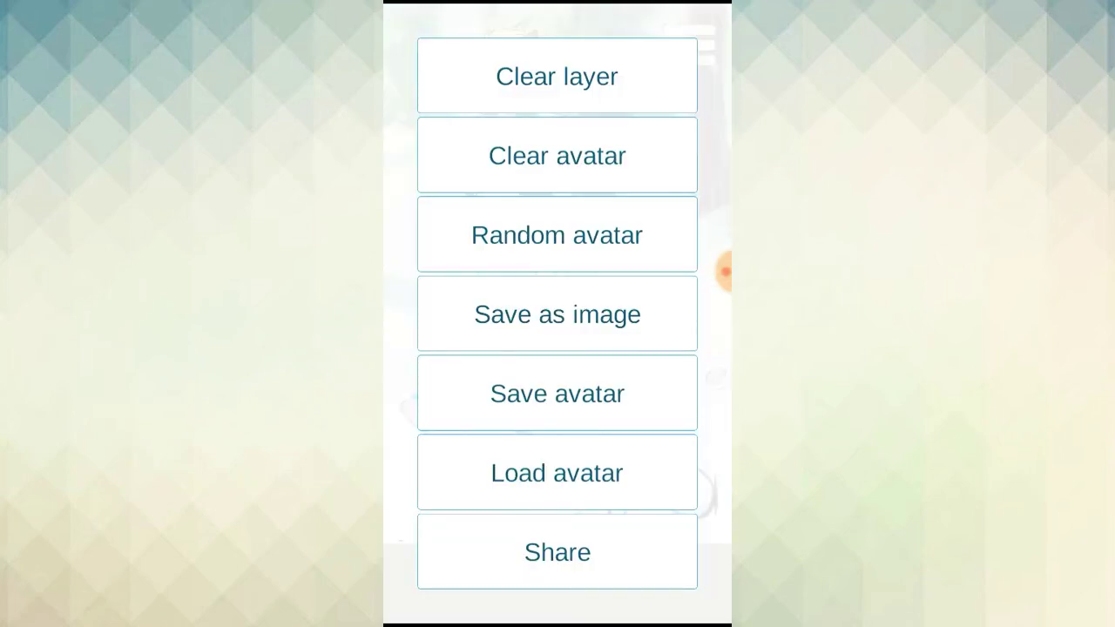
Step: Load the saved brown-and-white winged dog with the red bandana from the saved avatars
left_click(558, 472)
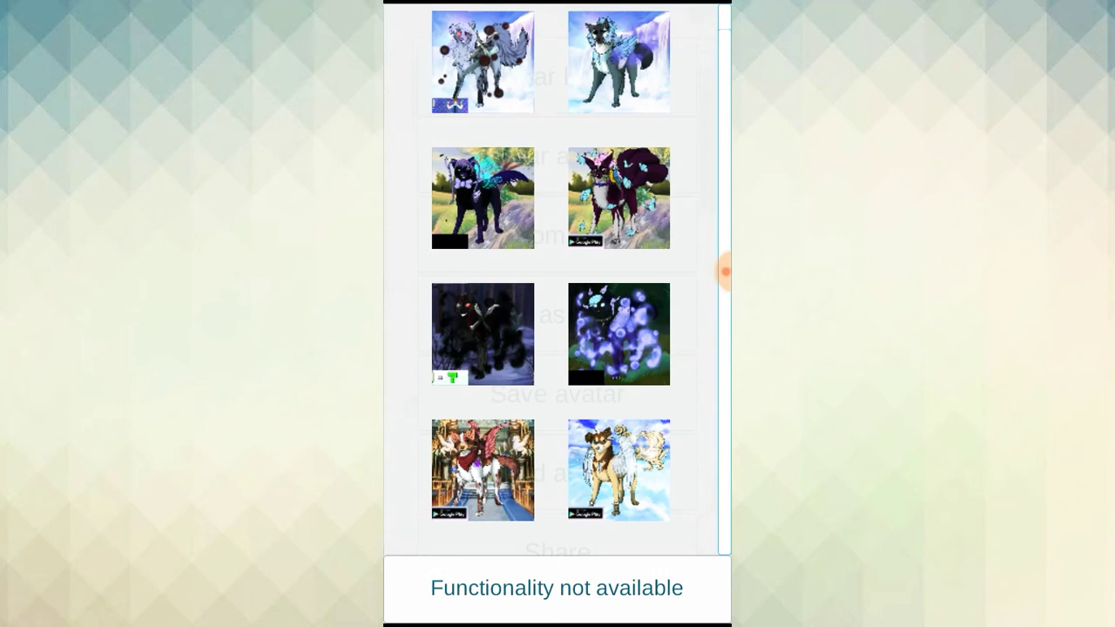
left_click(483, 470)
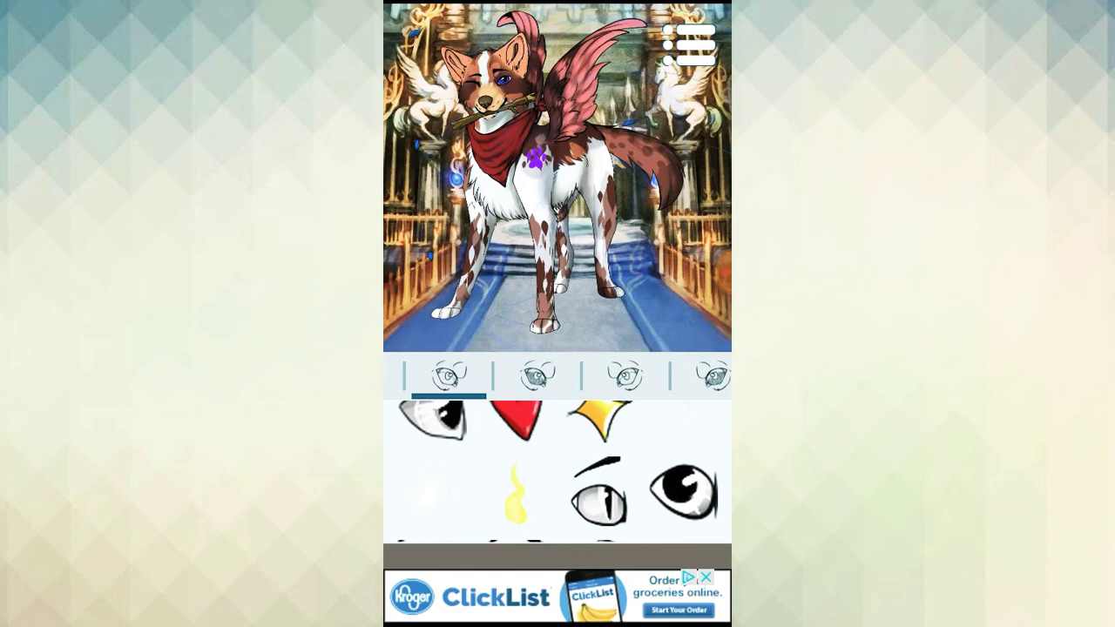
Step: Exit Avatar Maker: Dogs to the home screen showing the black-and-yellow wolf wallpaper
key("Home")
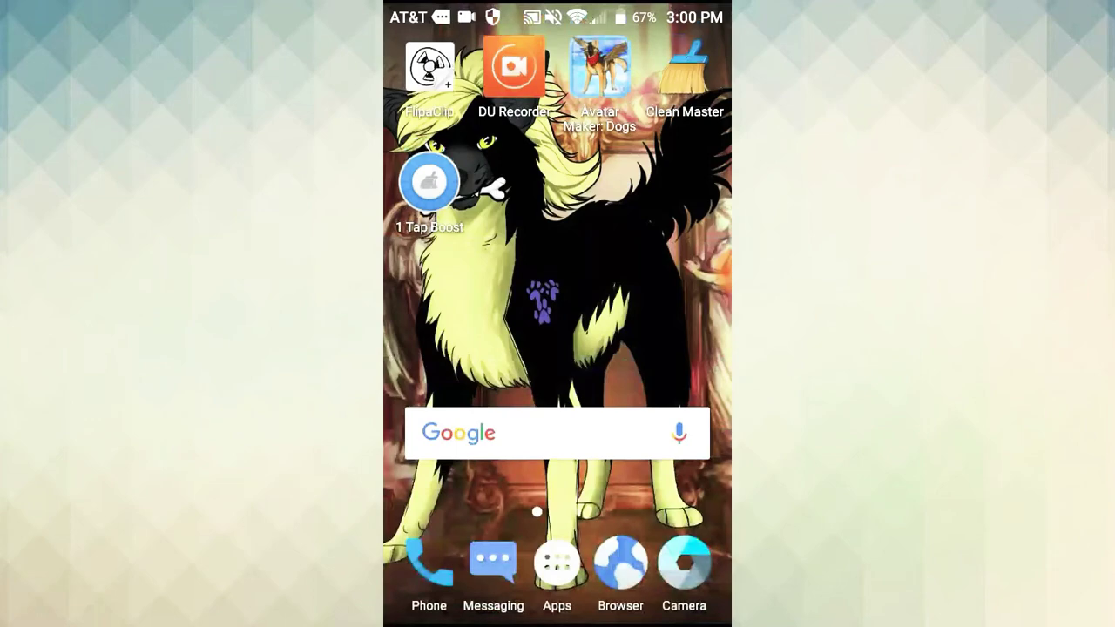